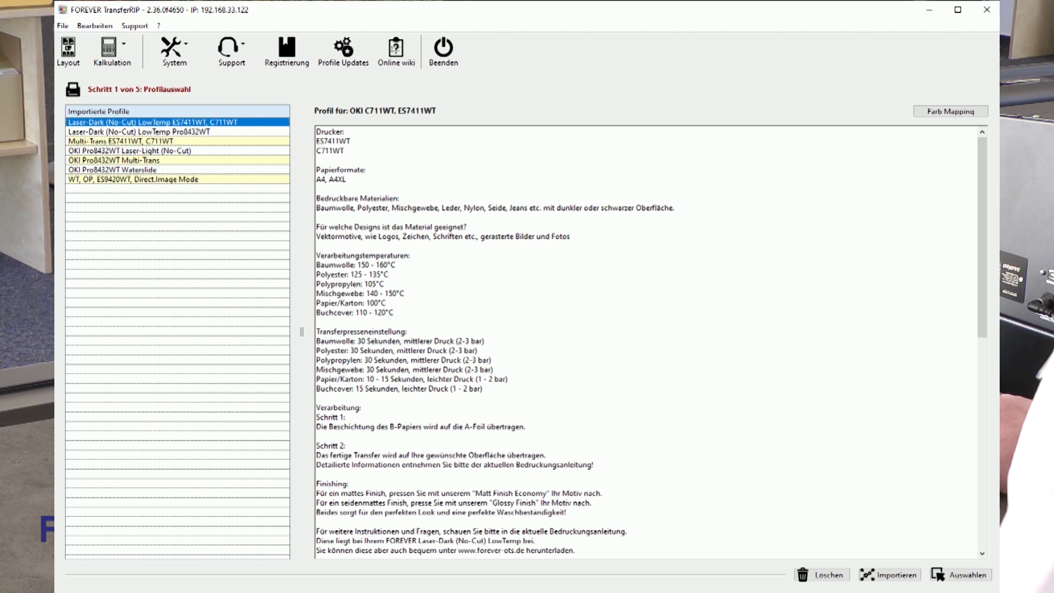
click(137, 132)
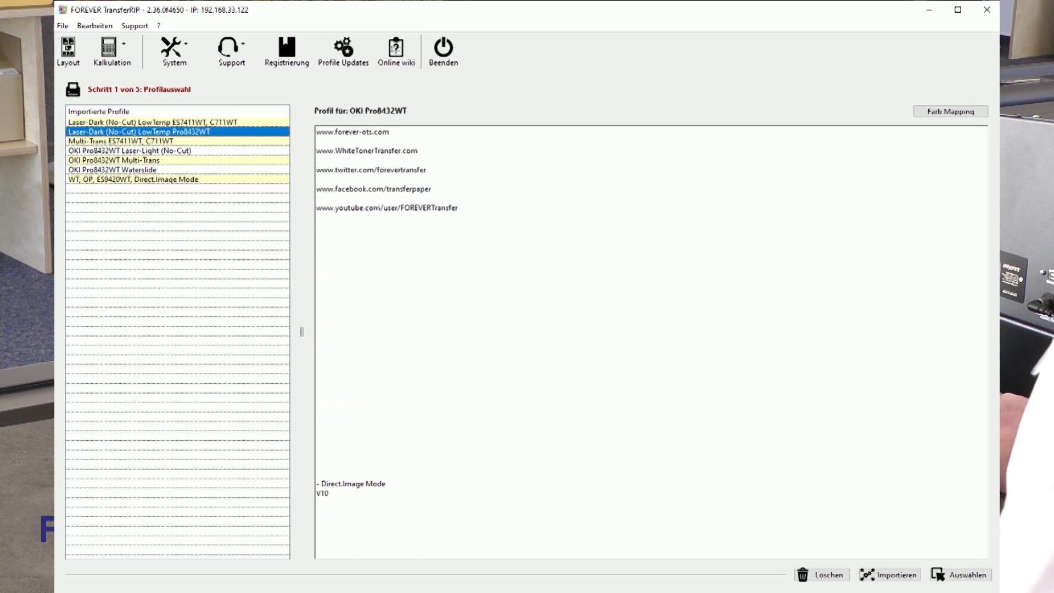
click(137, 141)
click(137, 150)
click(137, 160)
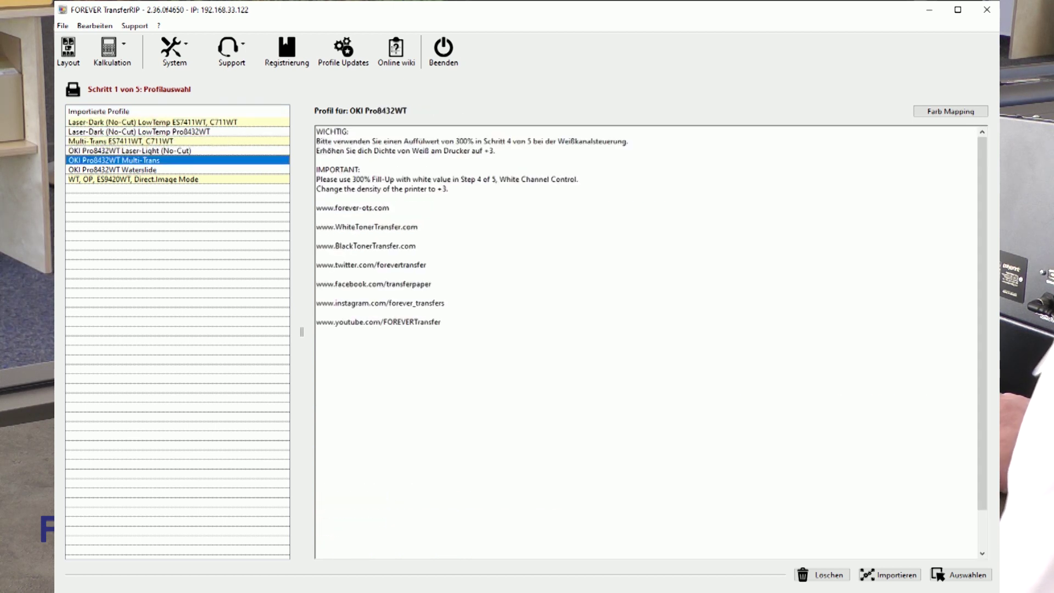
click(137, 170)
click(137, 179)
click(137, 169)
click(138, 160)
click(137, 150)
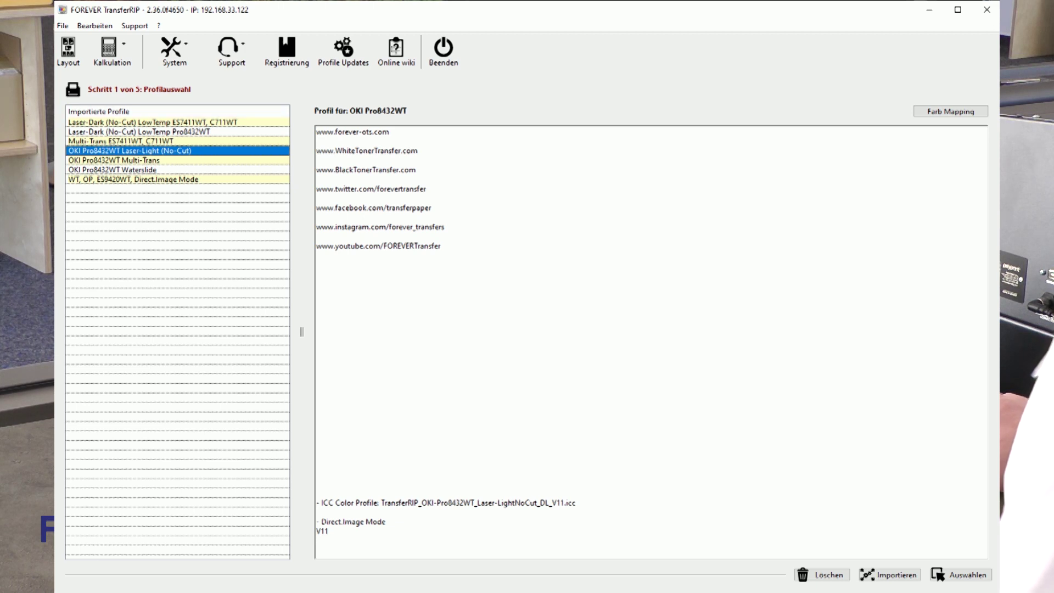
click(137, 122)
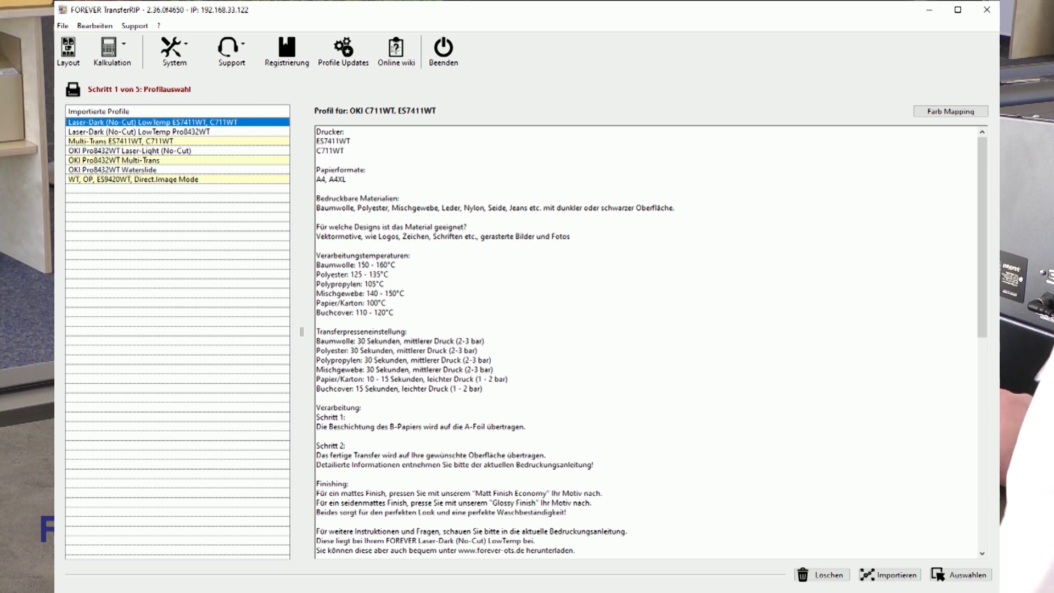
drag(327, 264, 391, 274)
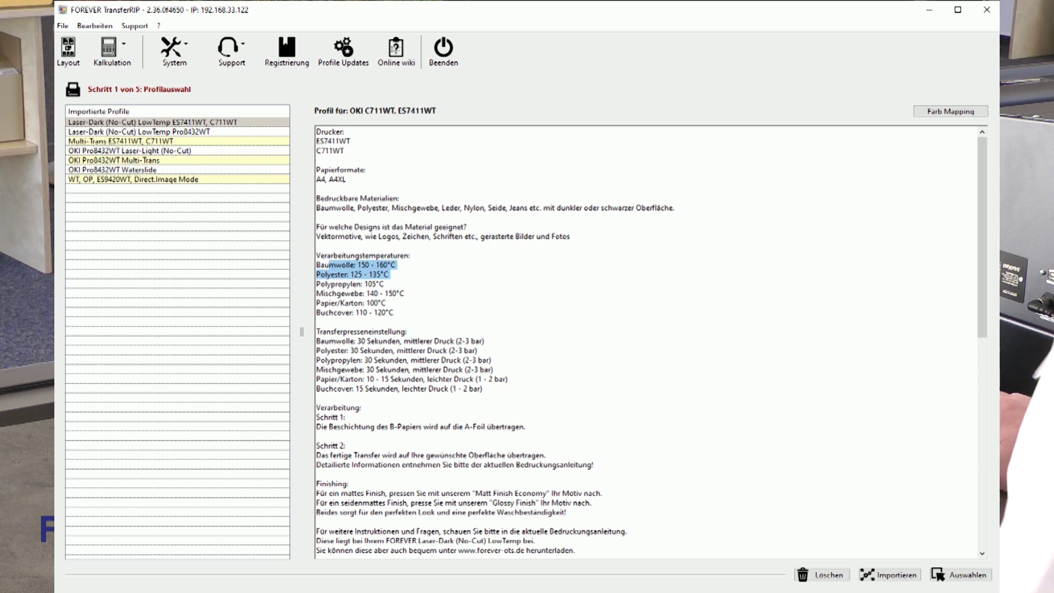
click(378, 274)
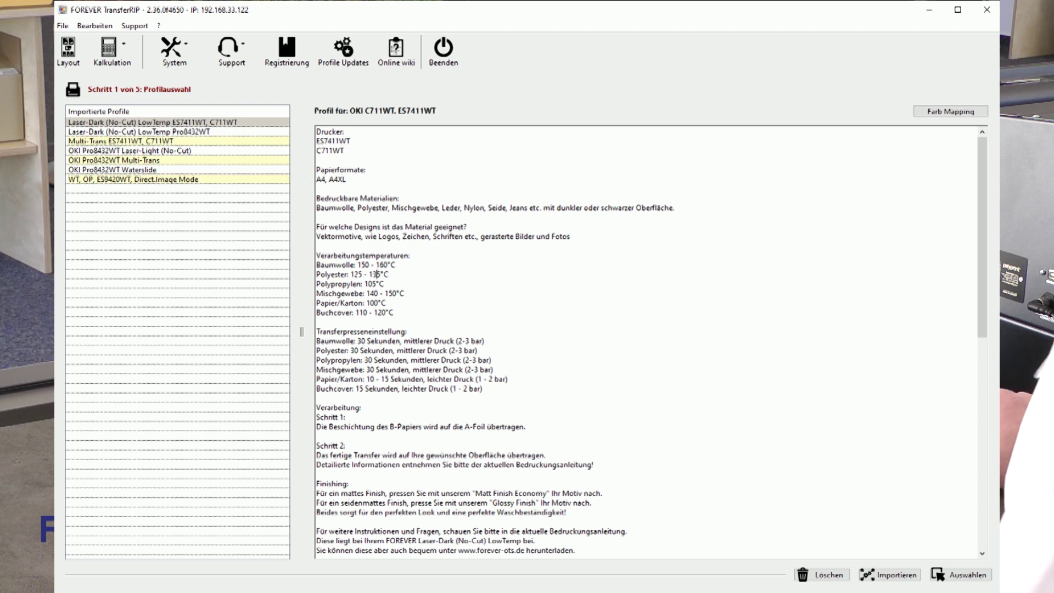
click(121, 142)
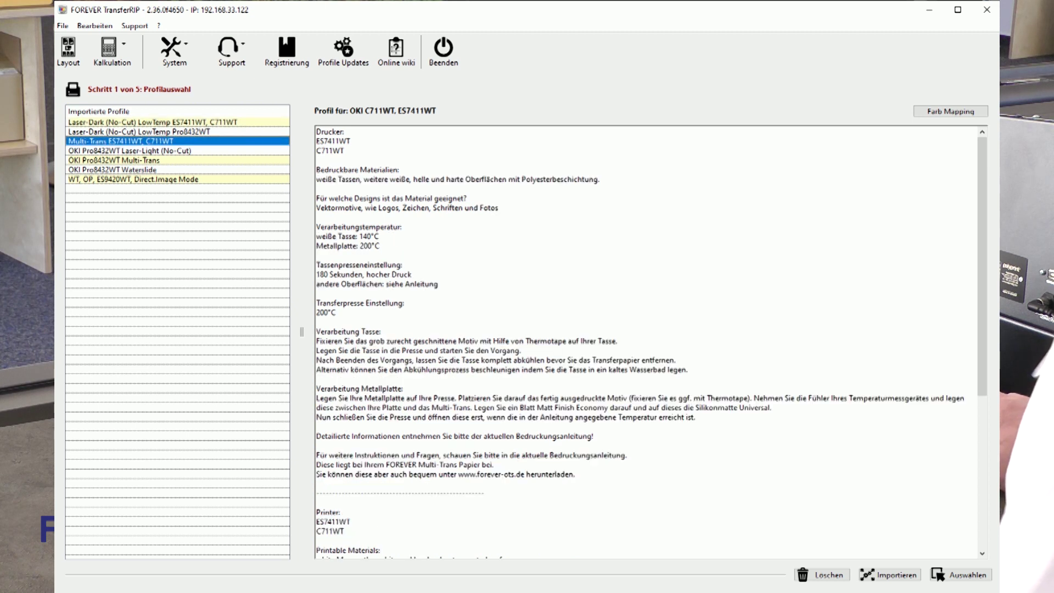
click(120, 160)
click(121, 170)
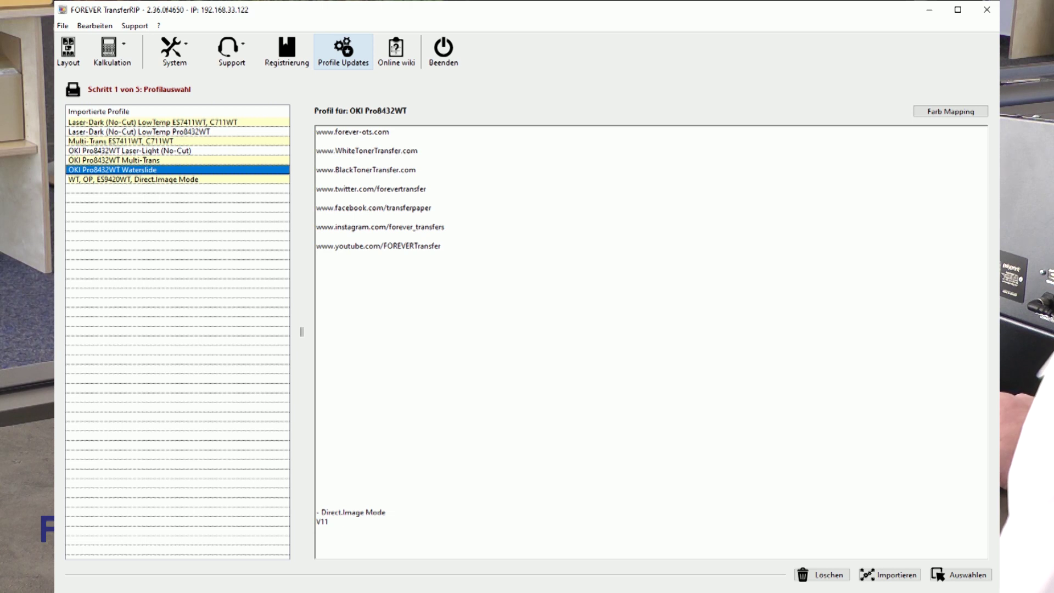
click(153, 122)
click(343, 49)
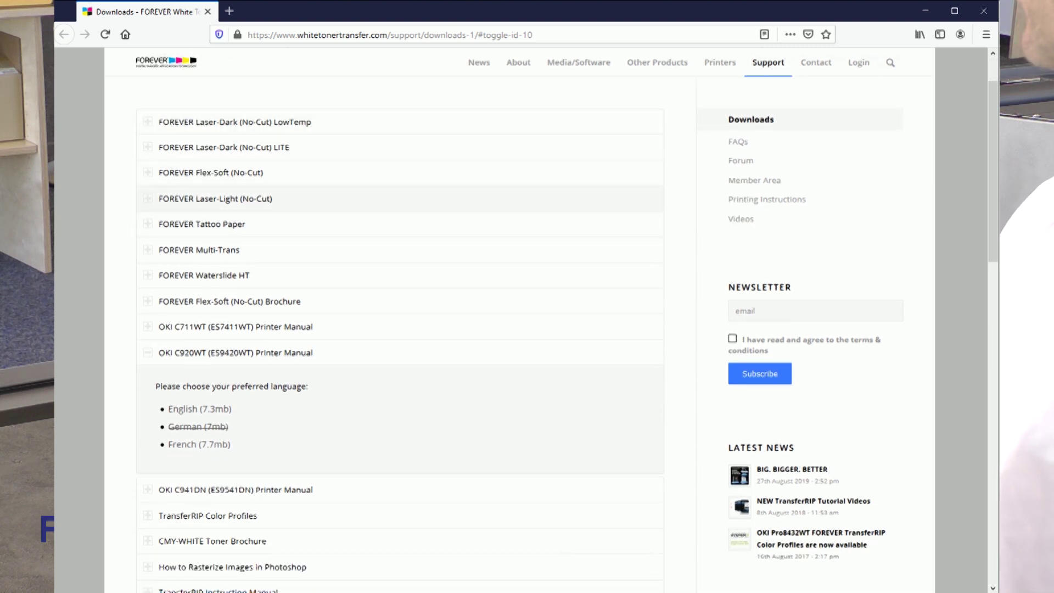
scroll(399, 329, down, 4)
scroll(400, 329, down, 1)
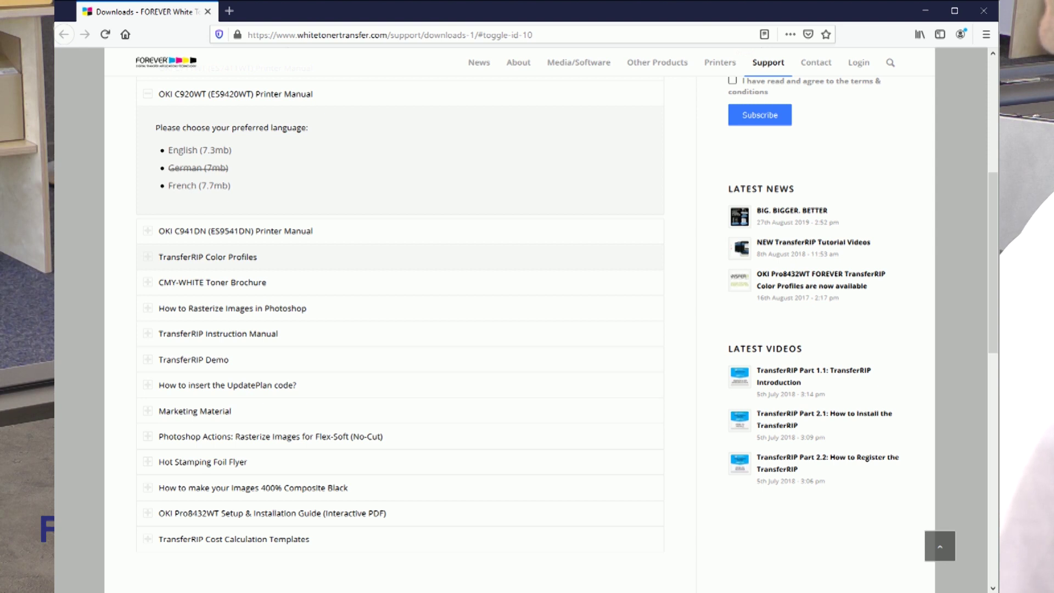
click(186, 256)
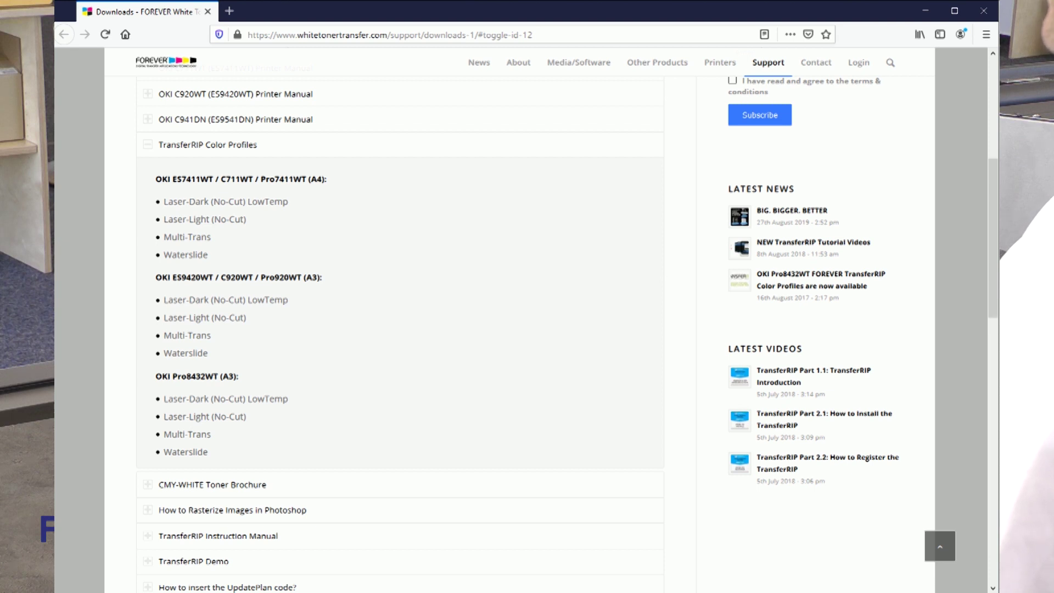
drag(173, 179, 209, 180)
drag(176, 277, 209, 277)
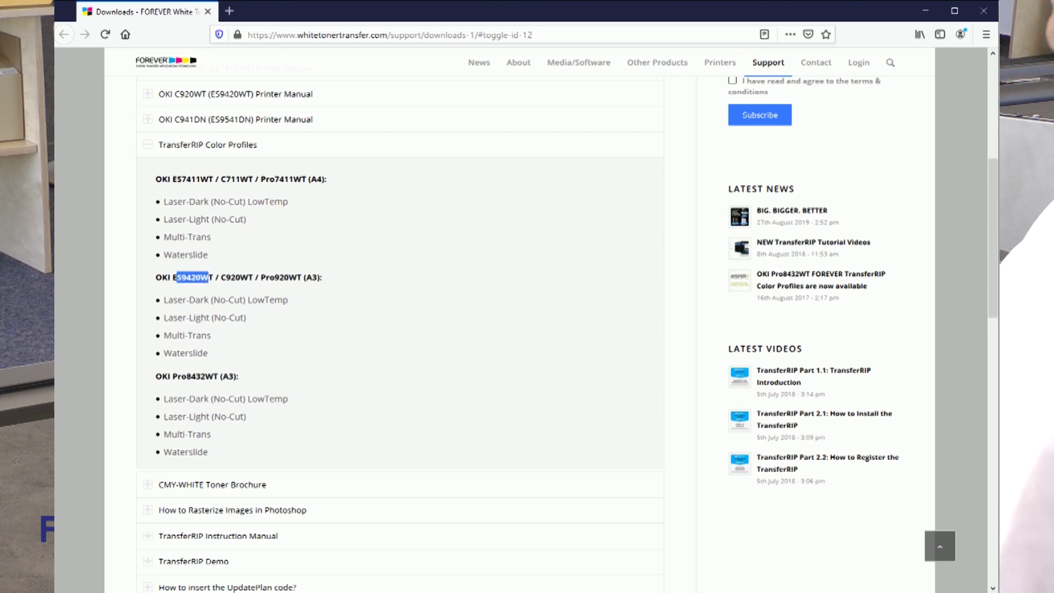
drag(191, 376, 214, 376)
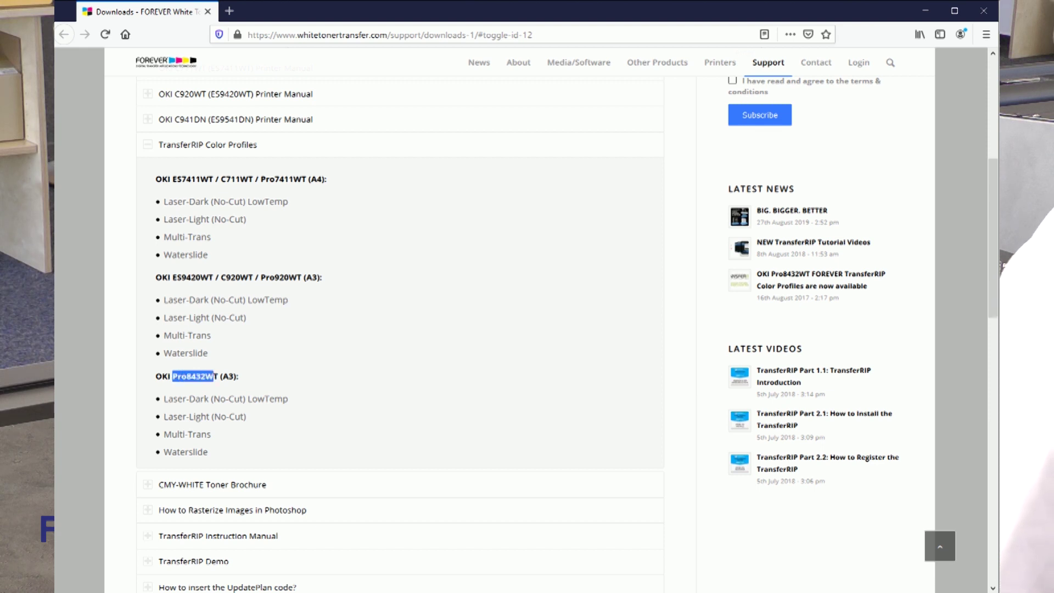
click(219, 384)
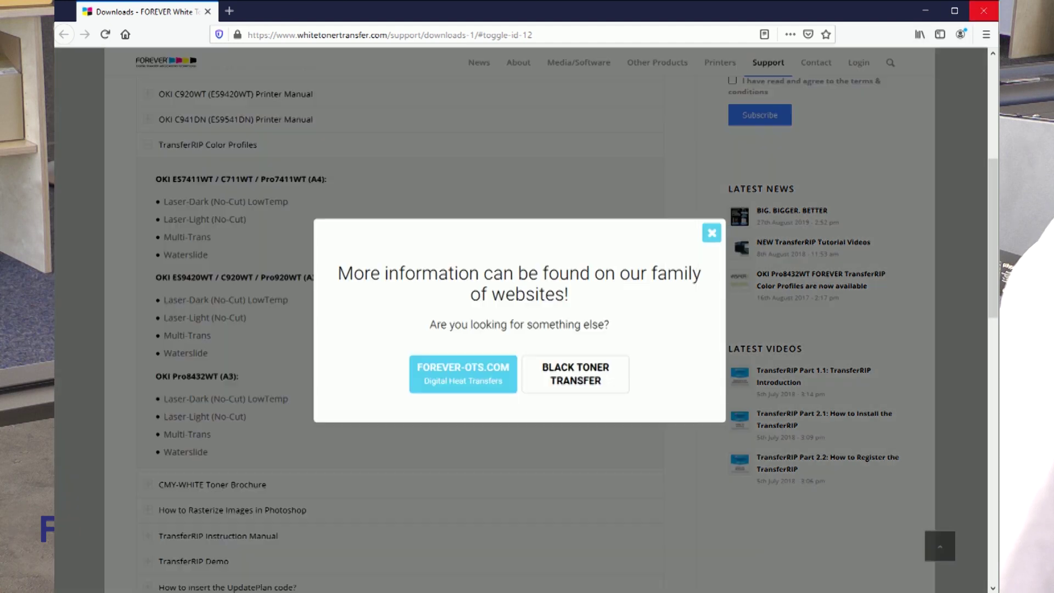
click(983, 10)
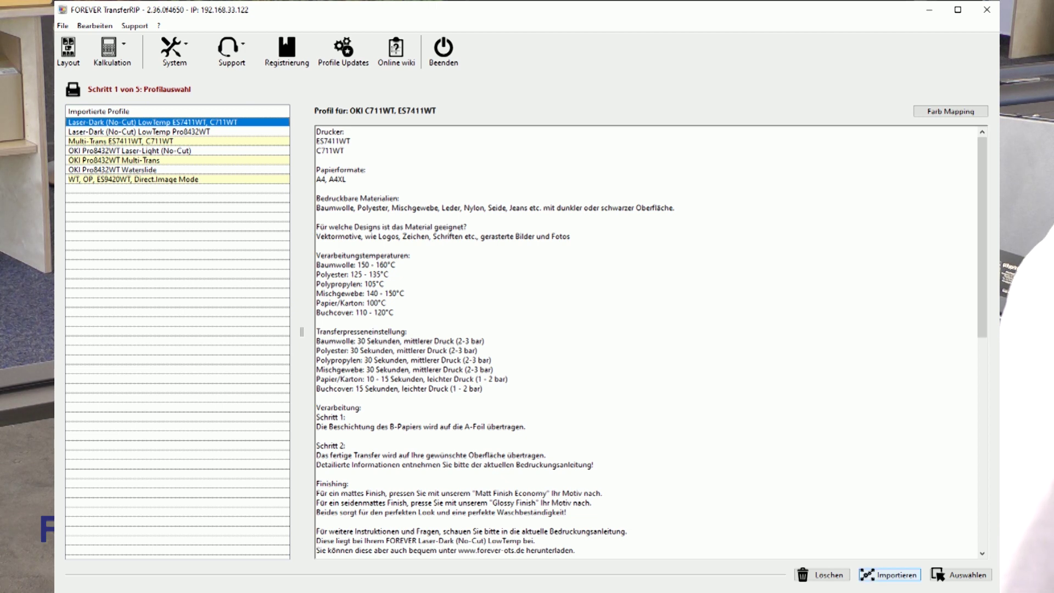
click(889, 575)
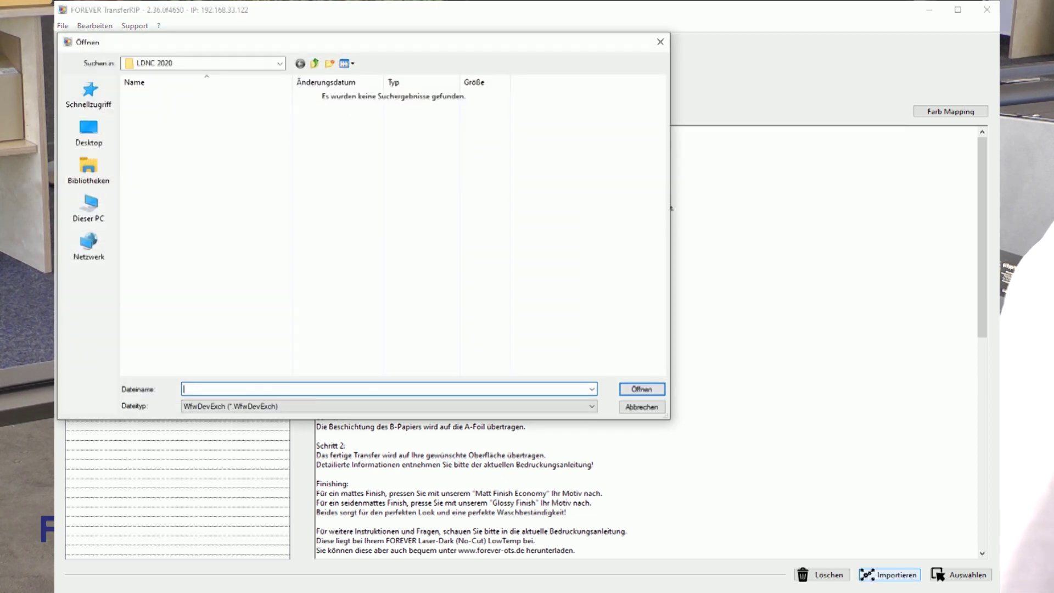
click(88, 132)
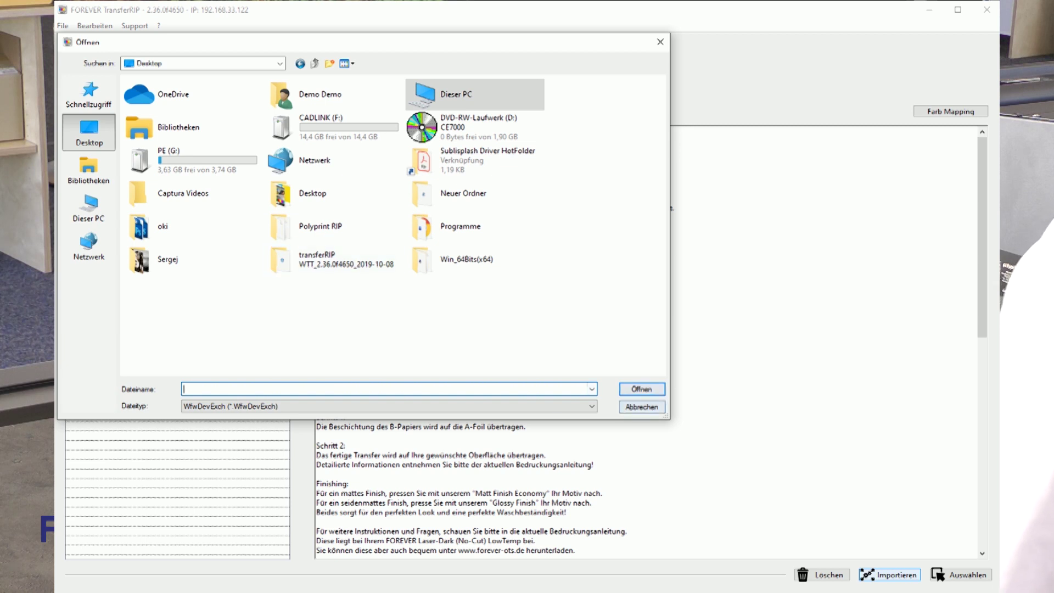
key(Escape)
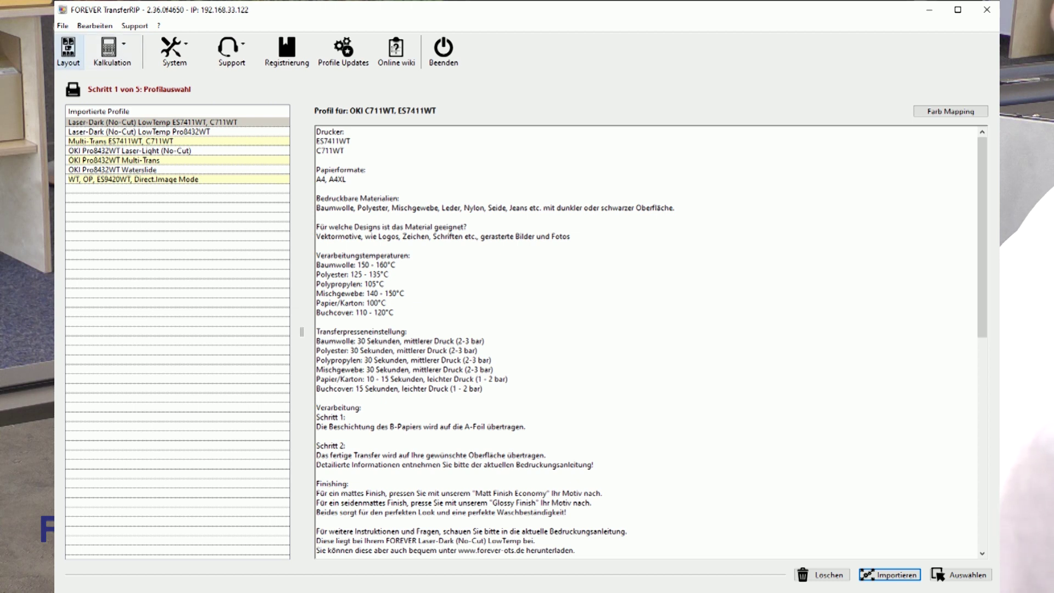
- Open the job layout and management window and start configuring a new job
click(69, 50)
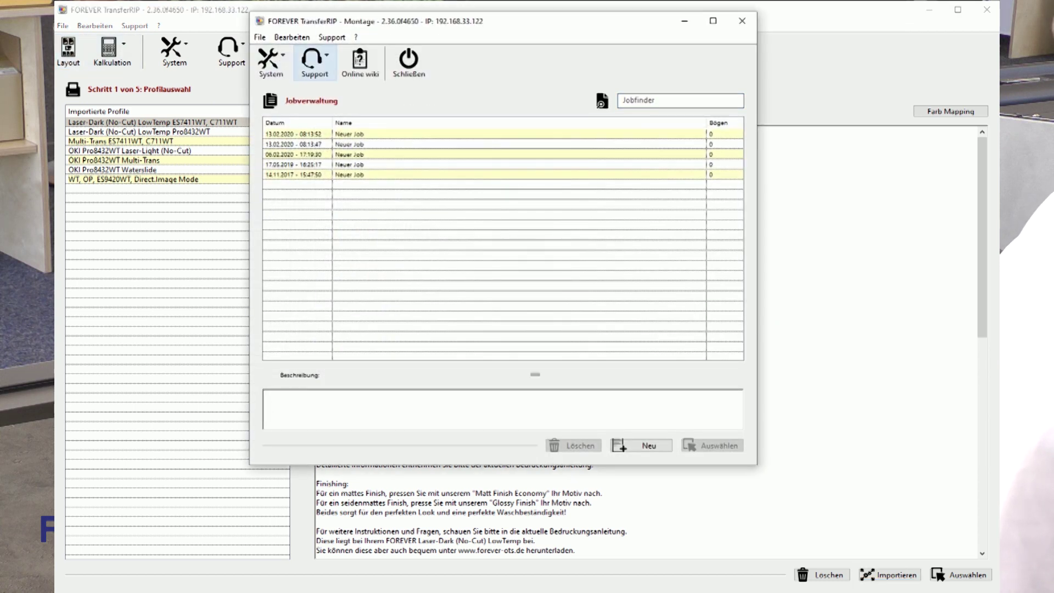
drag(439, 21, 350, 96)
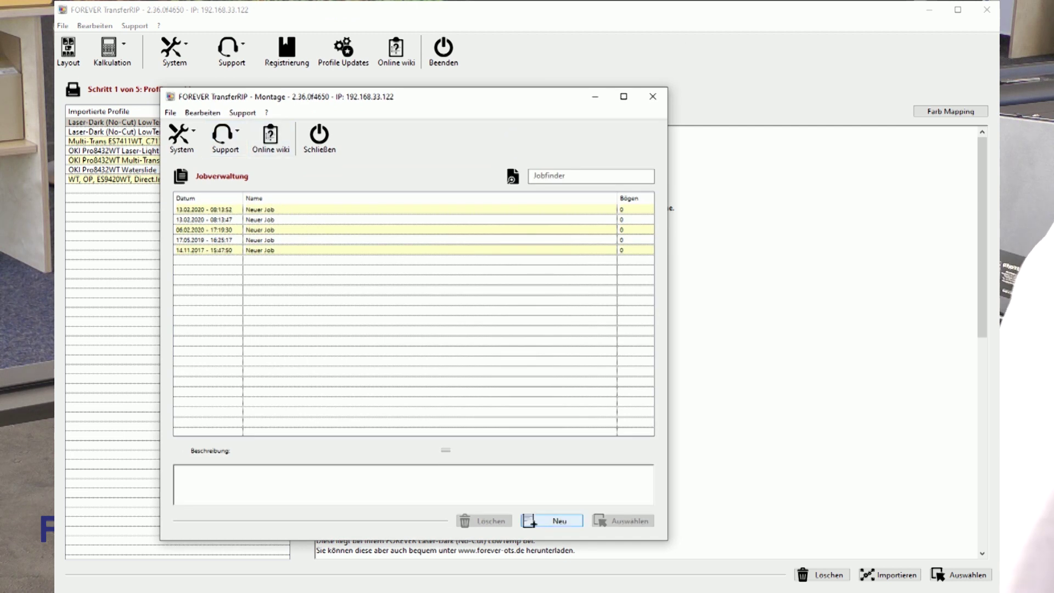
click(552, 520)
- Rename the job from 'Neuer Job' to 'test', continue to document management, then close the window
click(297, 220)
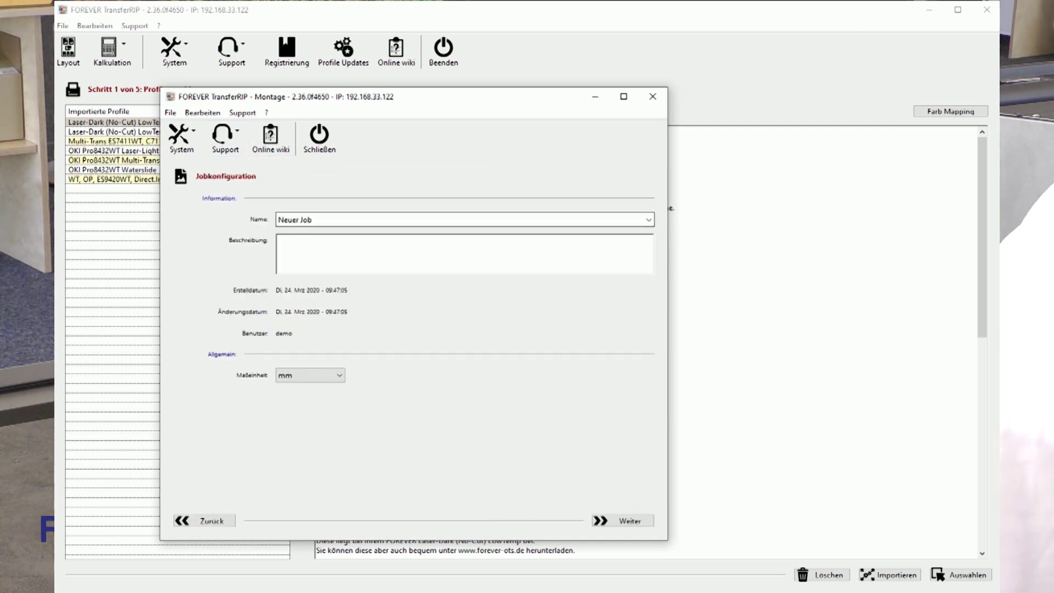
key(ctrl+a)
text(test)
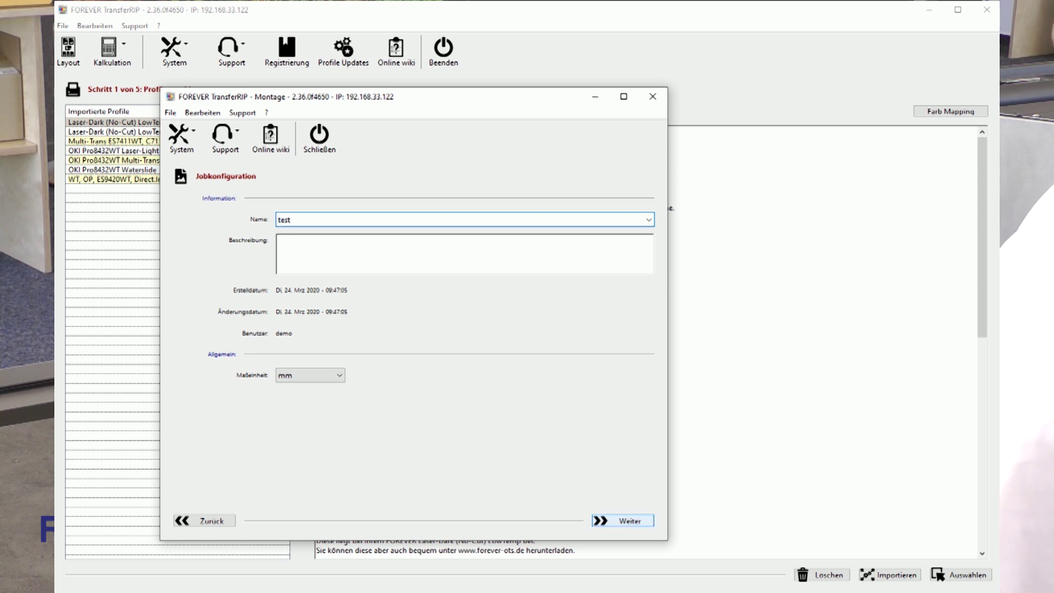
click(622, 521)
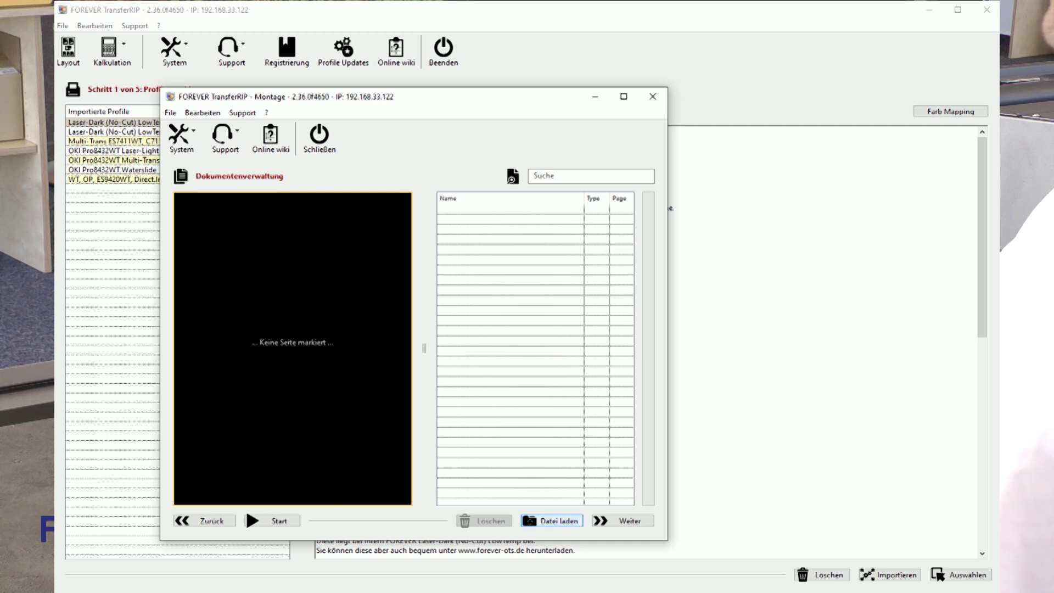
key(Escape)
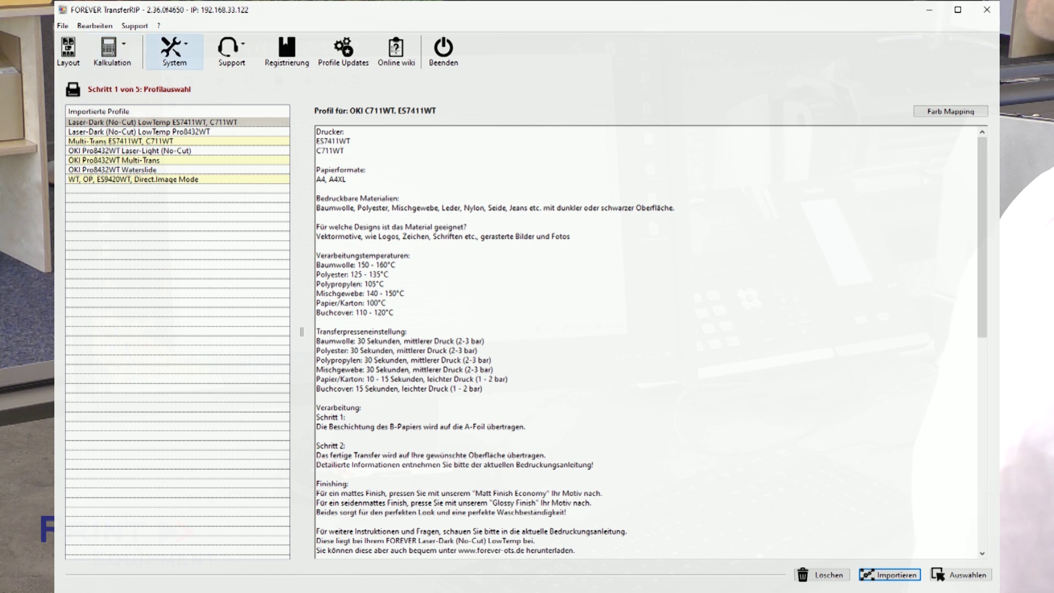
- Save System > Globale Einstellungen with cm kept as the unit, then open the Support menu
click(173, 49)
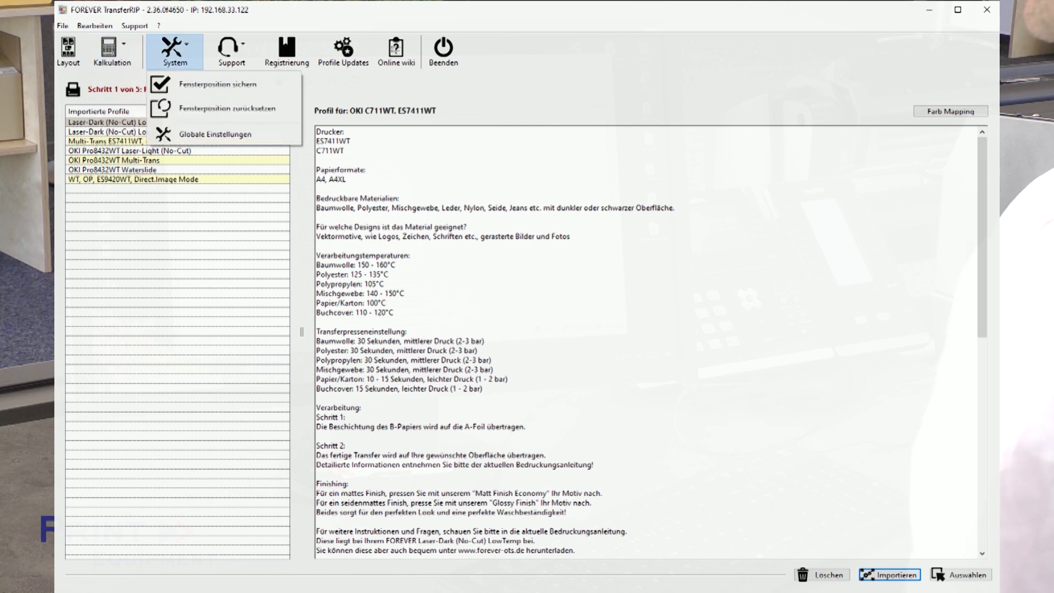
click(214, 134)
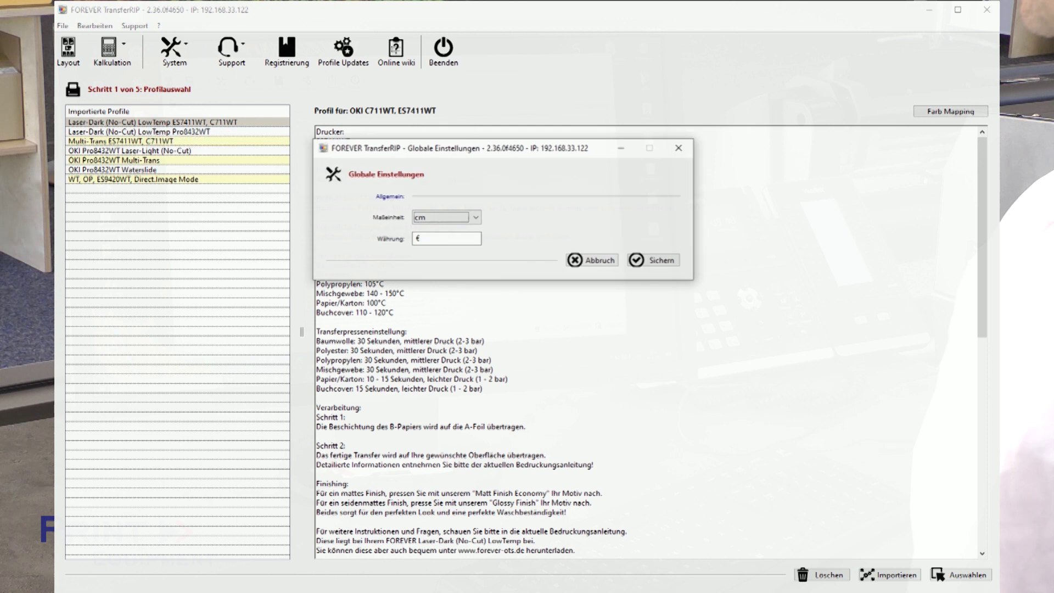
click(475, 217)
key(Return)
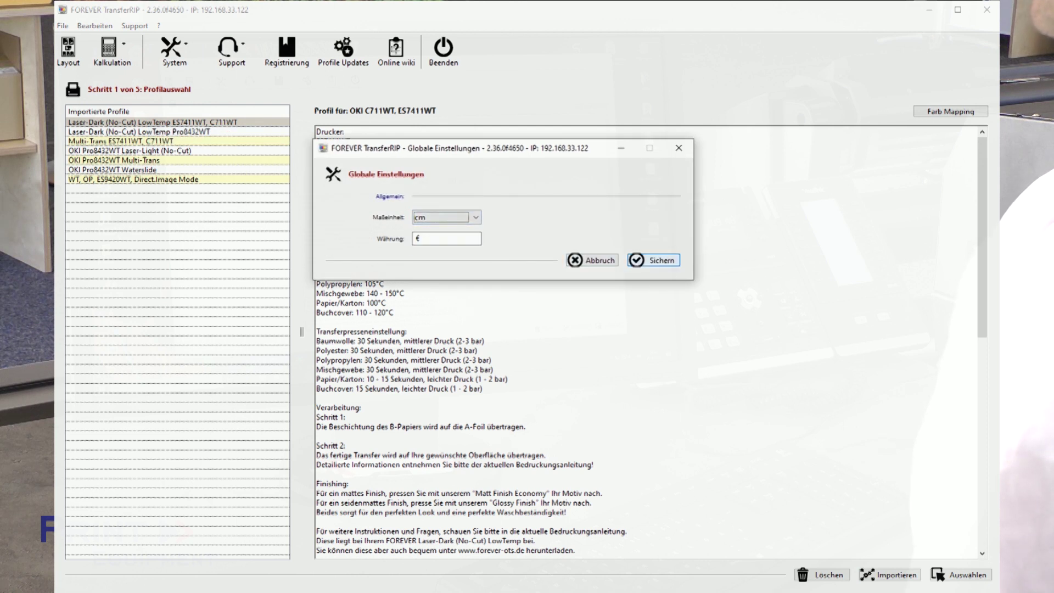
click(653, 260)
click(232, 50)
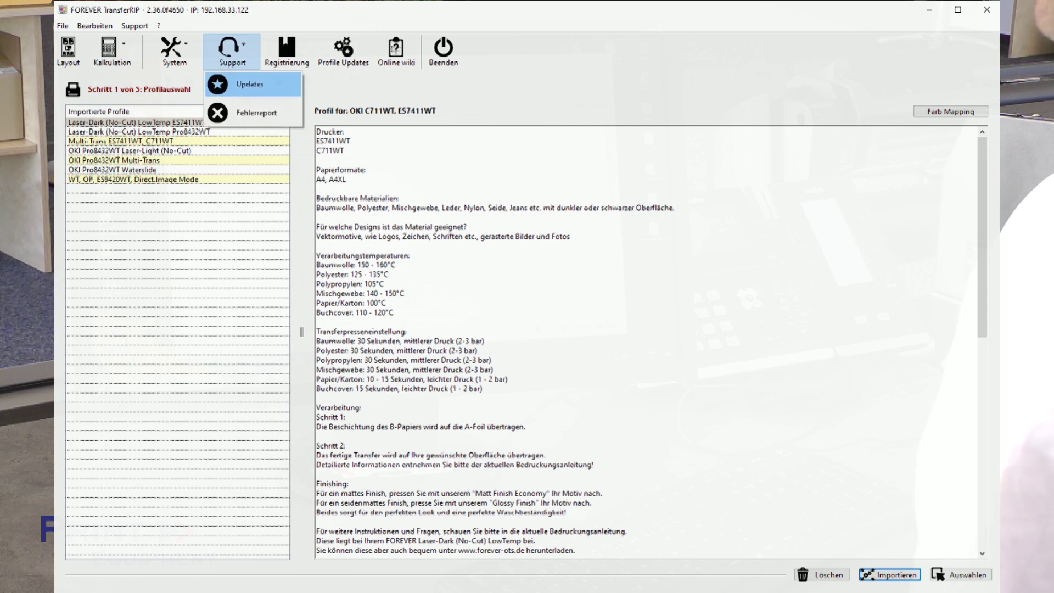
- Log in to Updates, confirm the current version is installed and the UpdatePlan runs until 30 June 2020
click(250, 84)
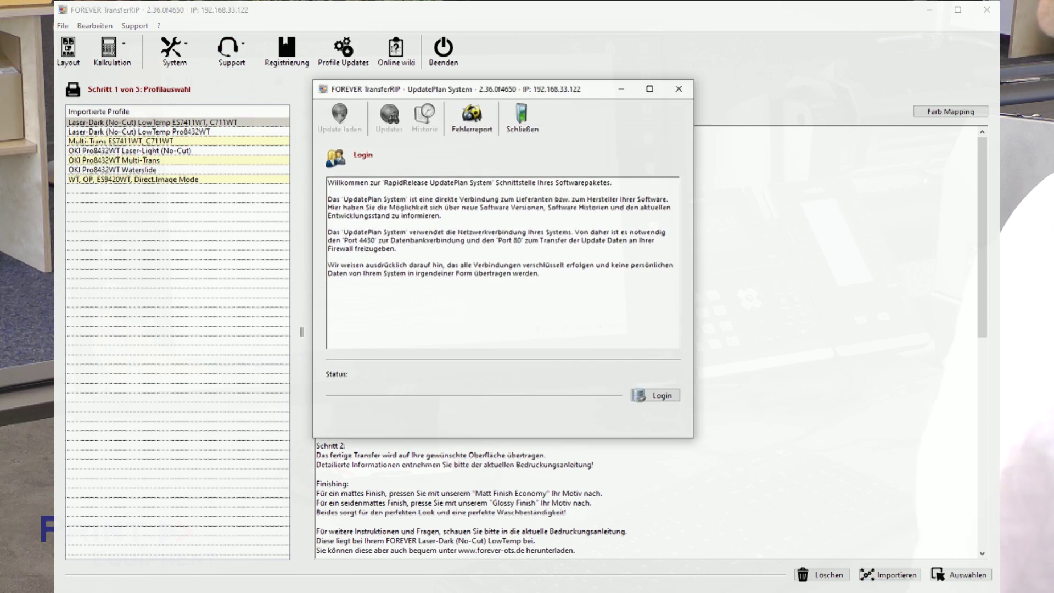
key(Return)
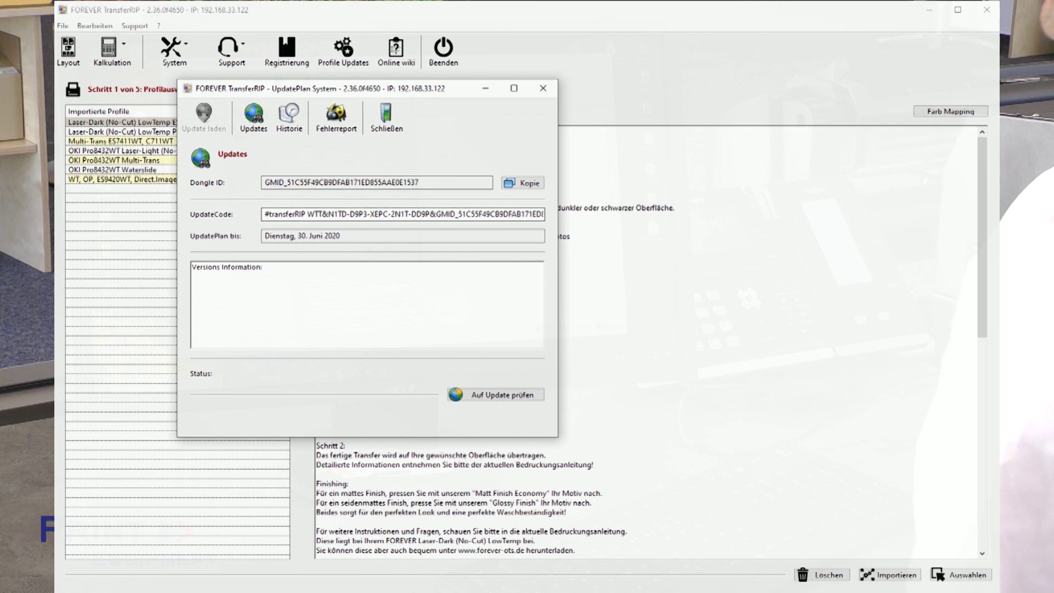
key(Return)
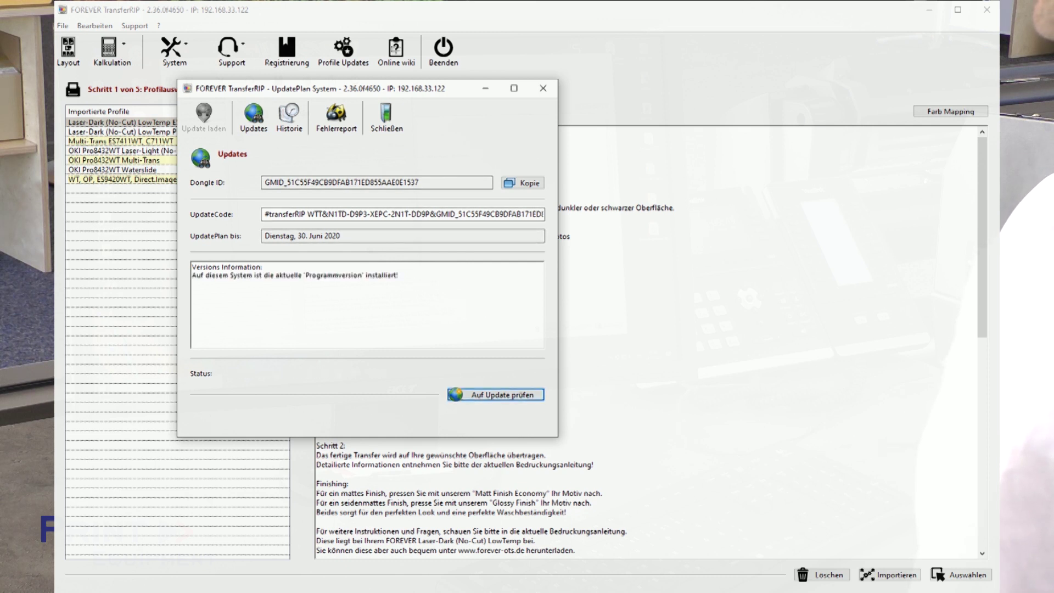
drag(264, 235, 309, 235)
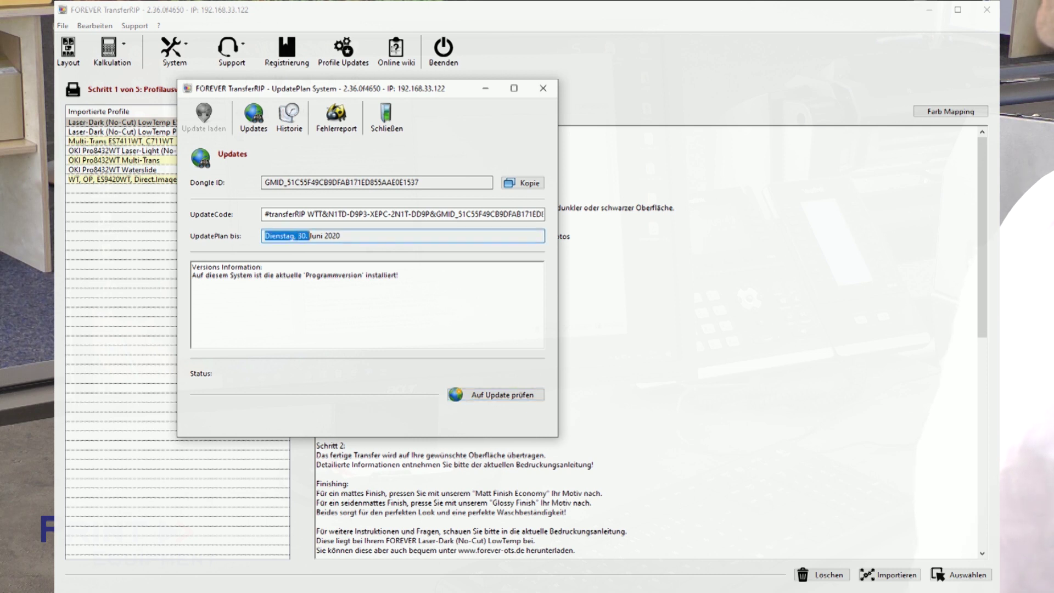
click(341, 236)
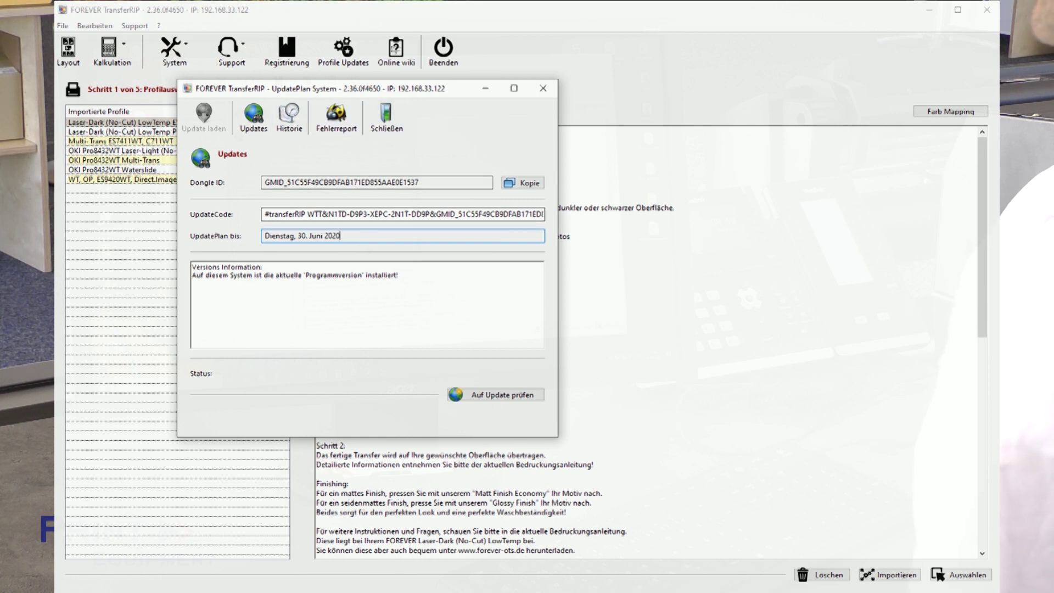
click(387, 116)
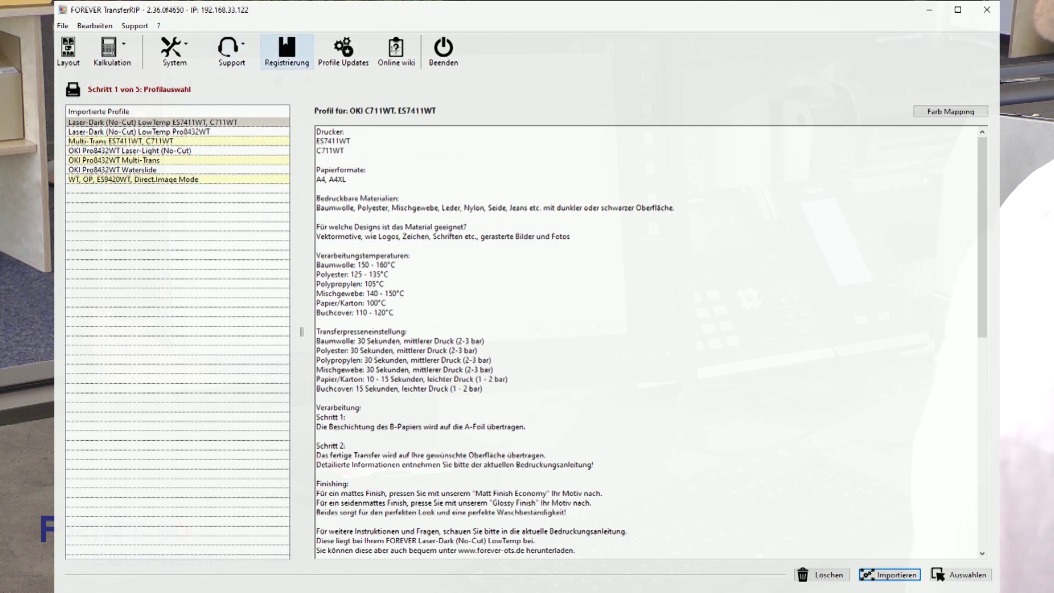
click(286, 50)
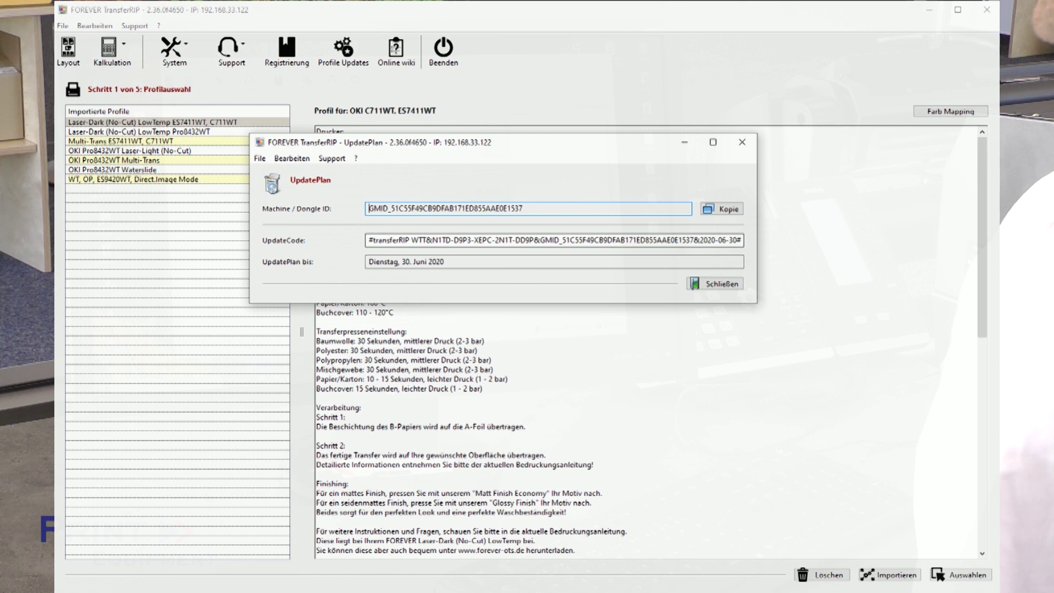
drag(367, 240, 741, 240)
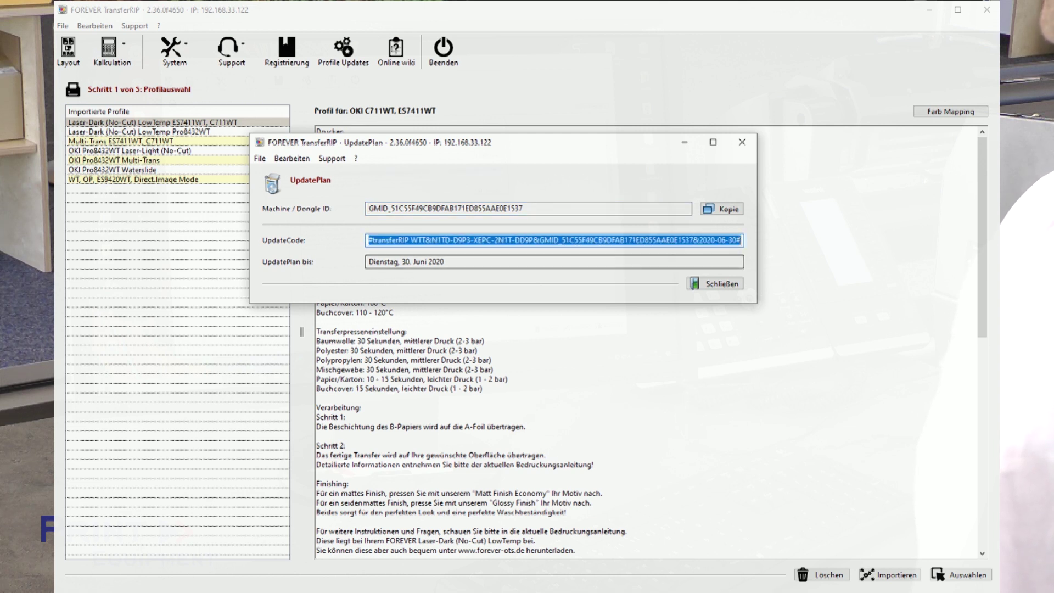
click(699, 239)
key(Tab)
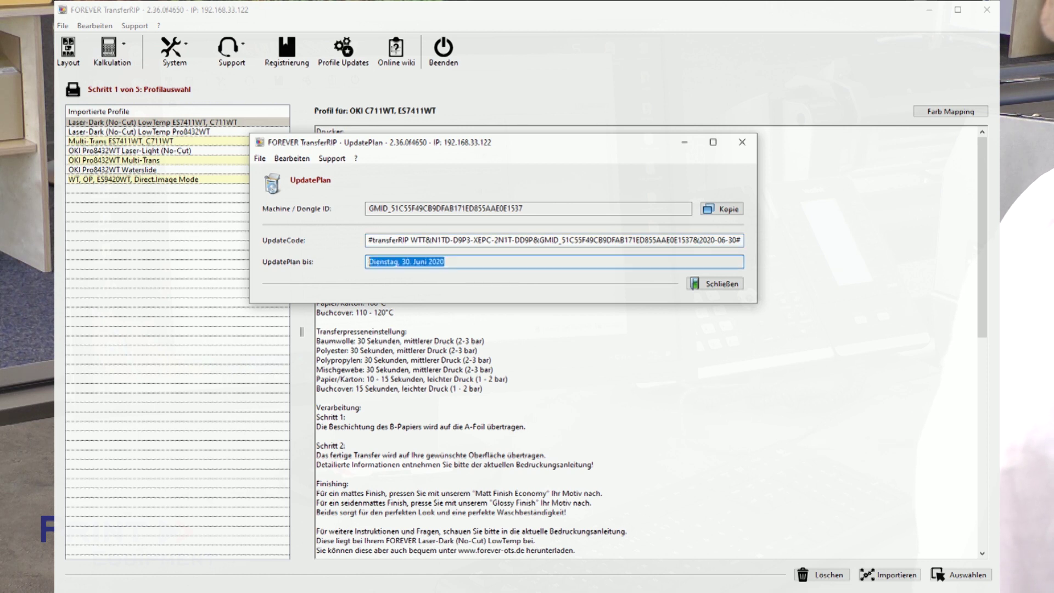
key(Tab)
key(Return)
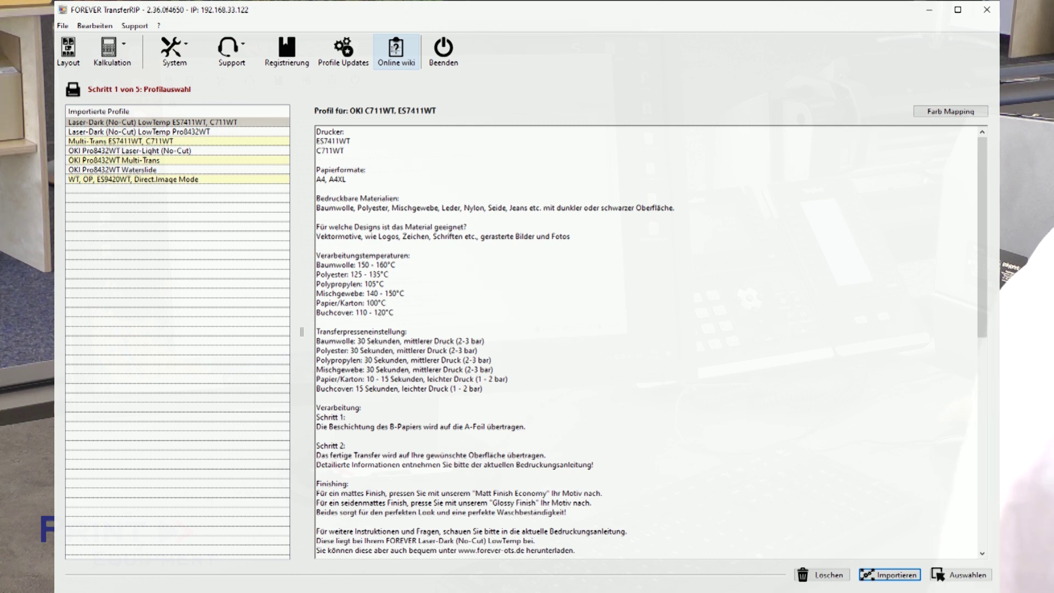
click(396, 49)
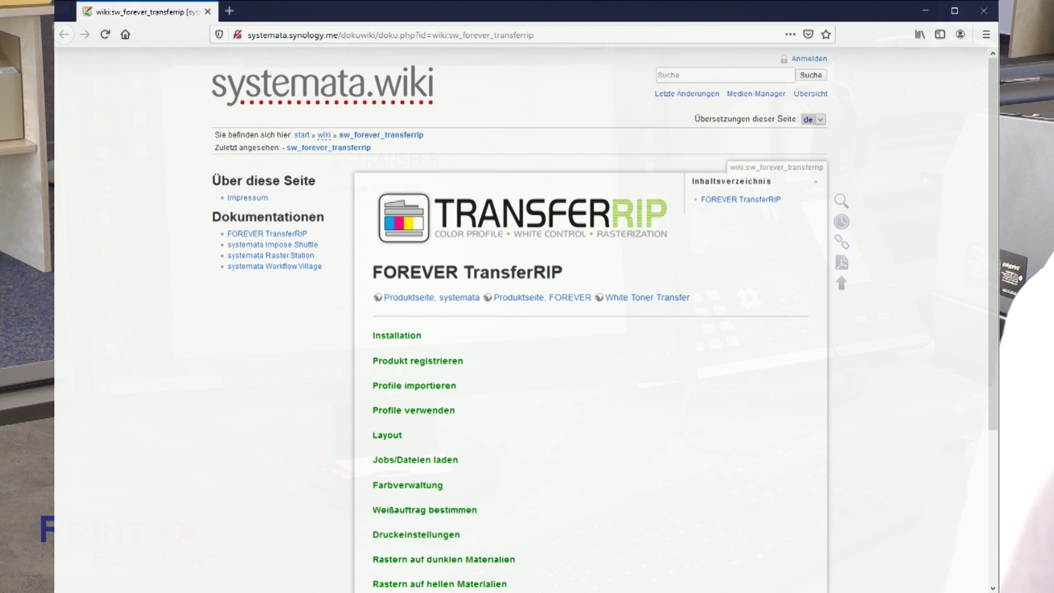
scroll(527, 318, down, 3)
scroll(527, 318, down, 1)
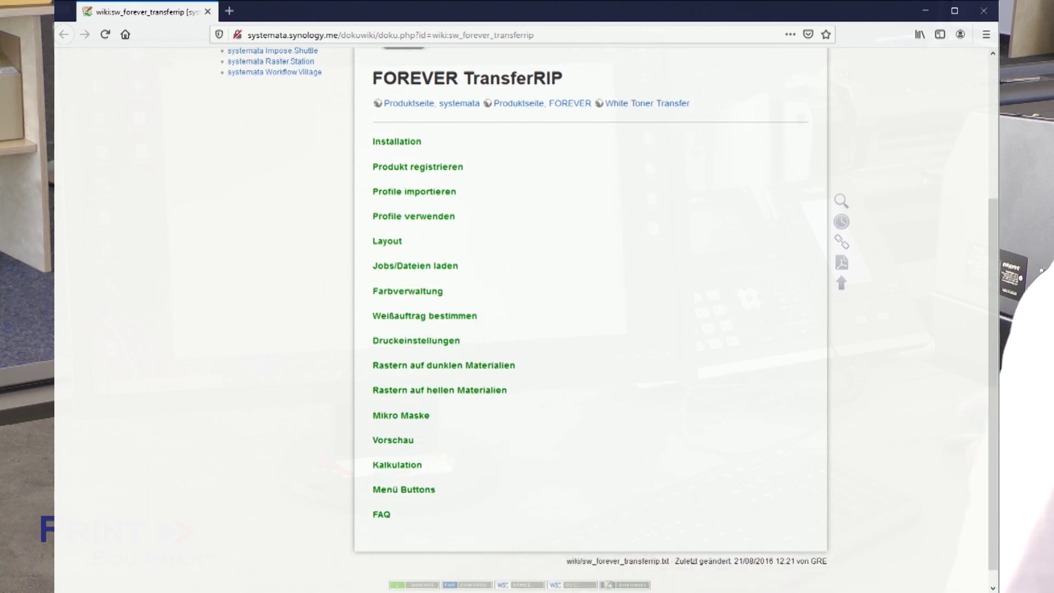
scroll(417, 324, down, 1)
click(416, 323)
scroll(526, 319, down, 3)
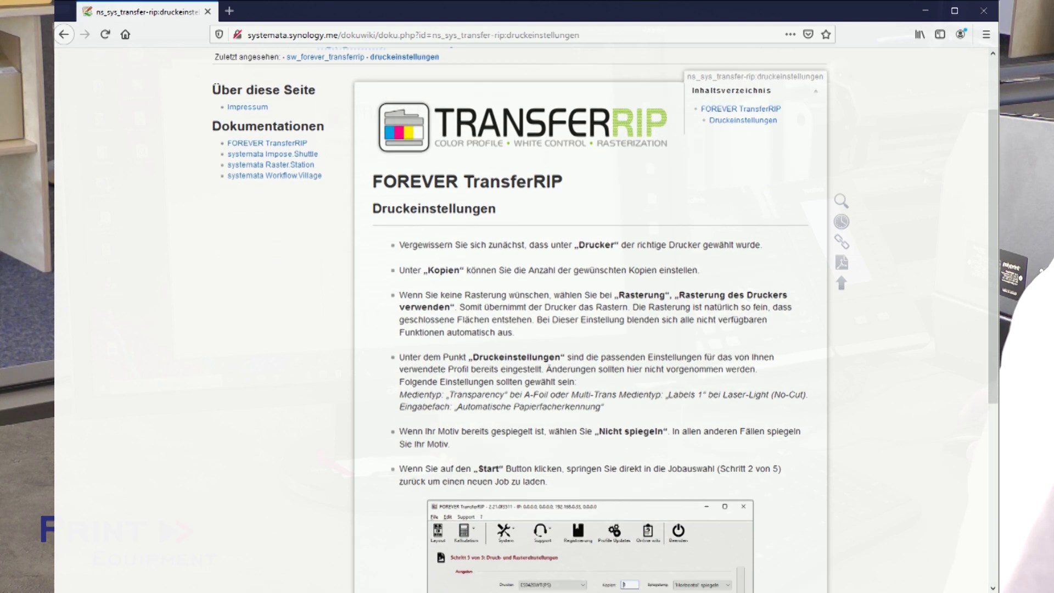
scroll(590, 318, down, 4)
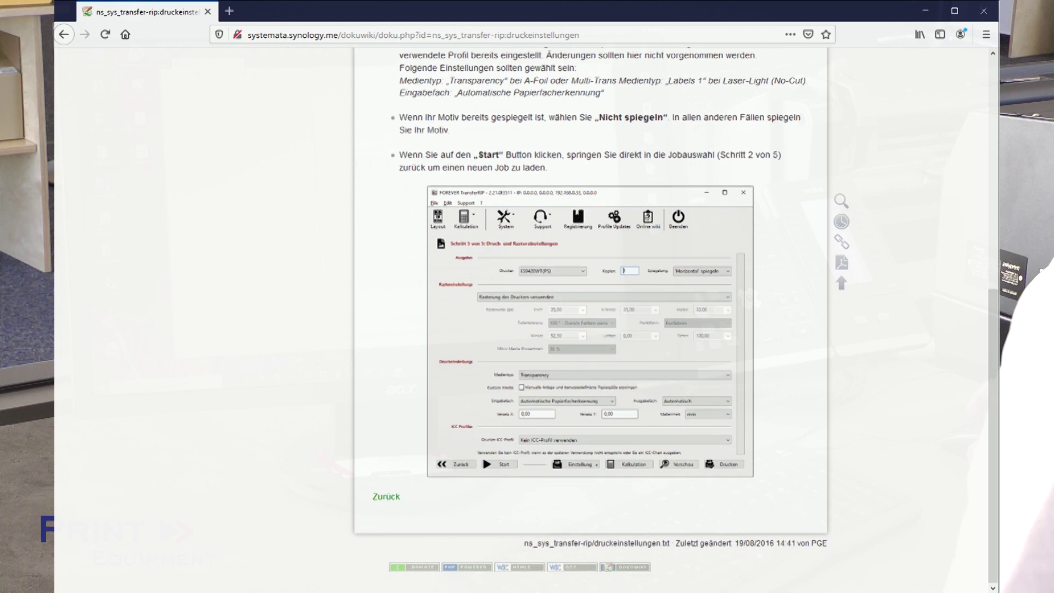
scroll(590, 318, up, 7)
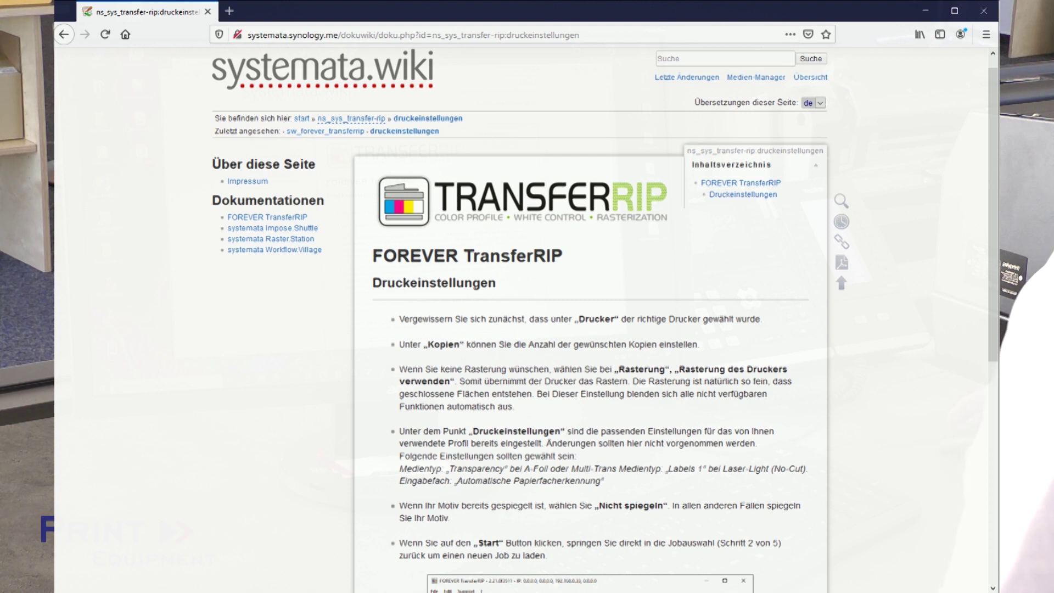
click(983, 10)
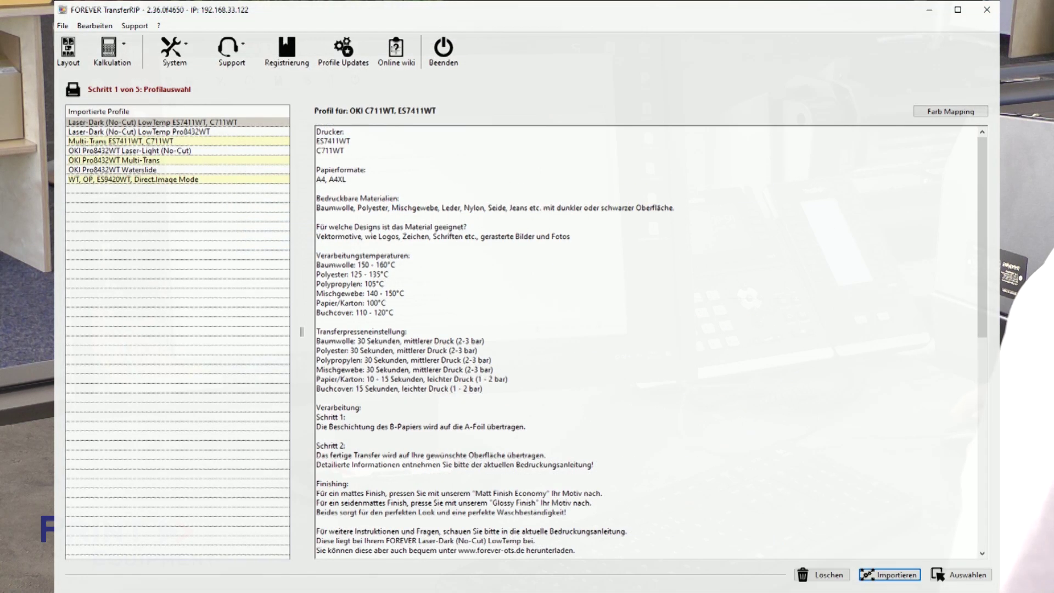